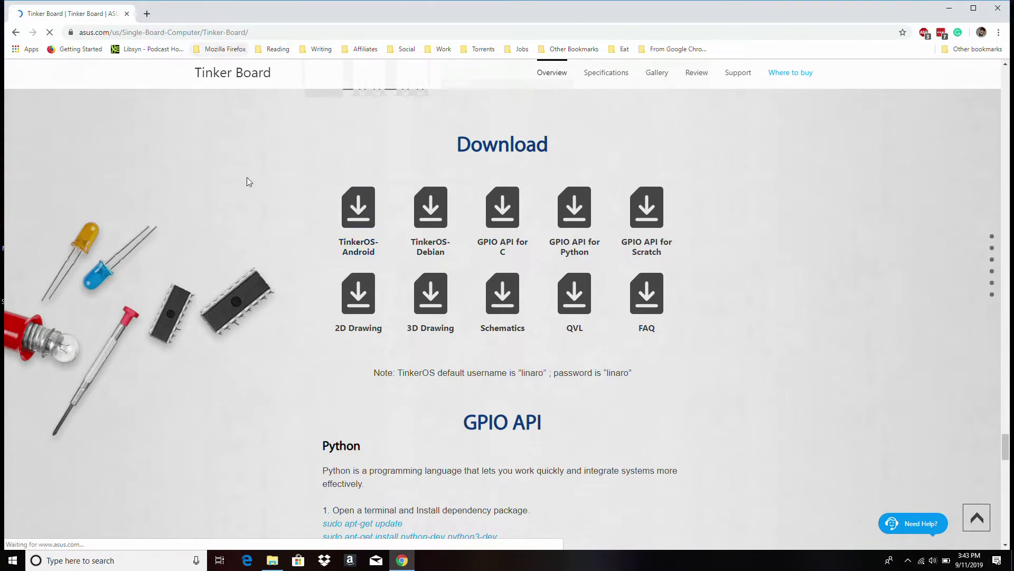
Step: Download the 249 MB TinkerOS-Android image zip, then minimise Chrome to show the desktop
click(363, 221)
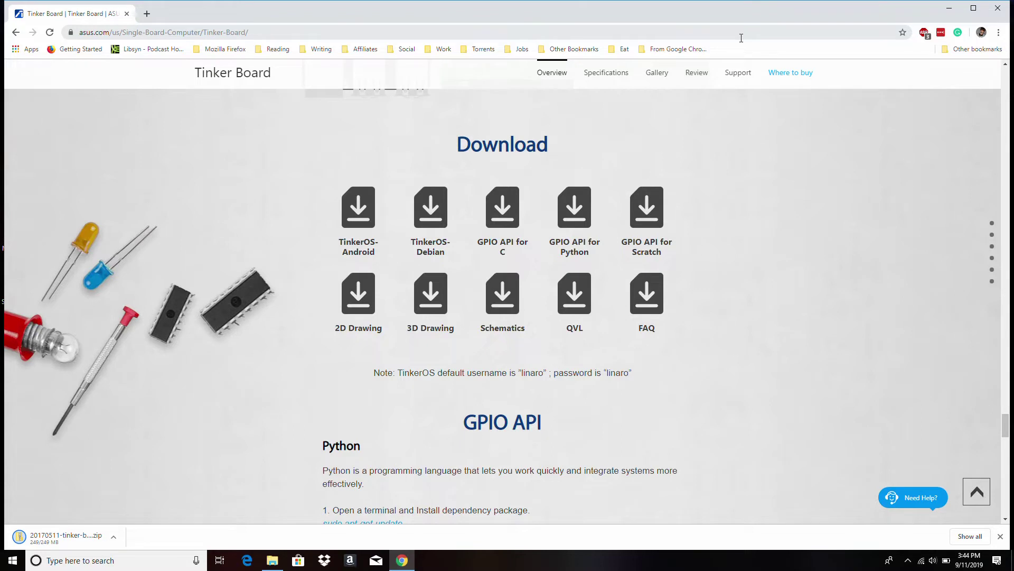
click(943, 12)
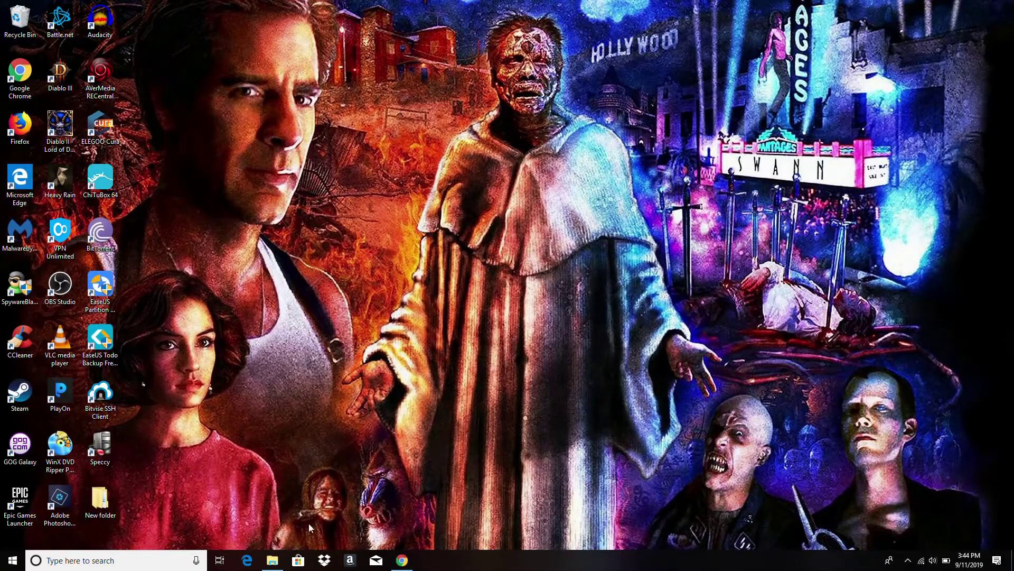
Step: Extract the tinker-board zip into its matching folder in Downloads, then launch balenaEtcher
click(272, 562)
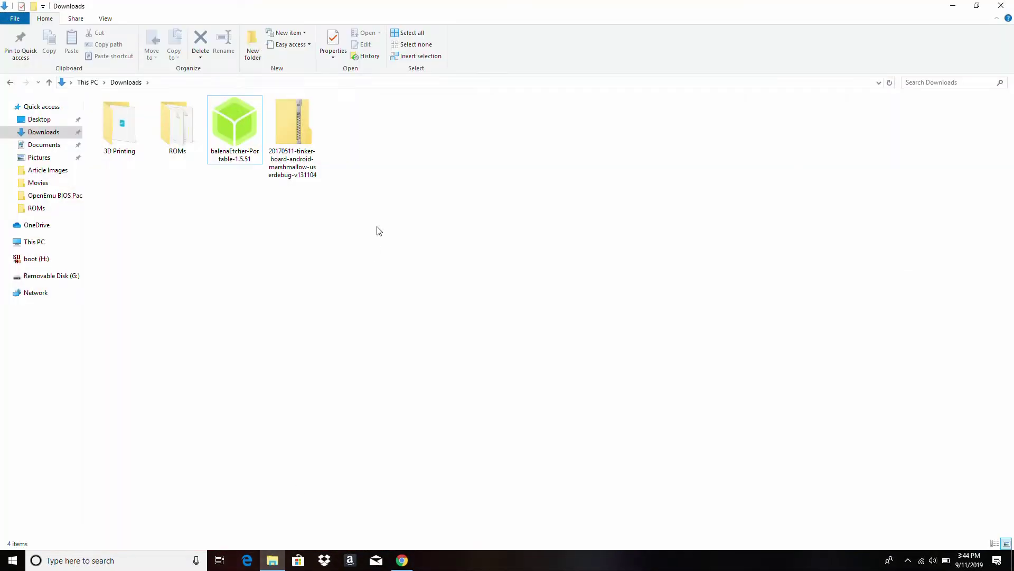
right_click(312, 147)
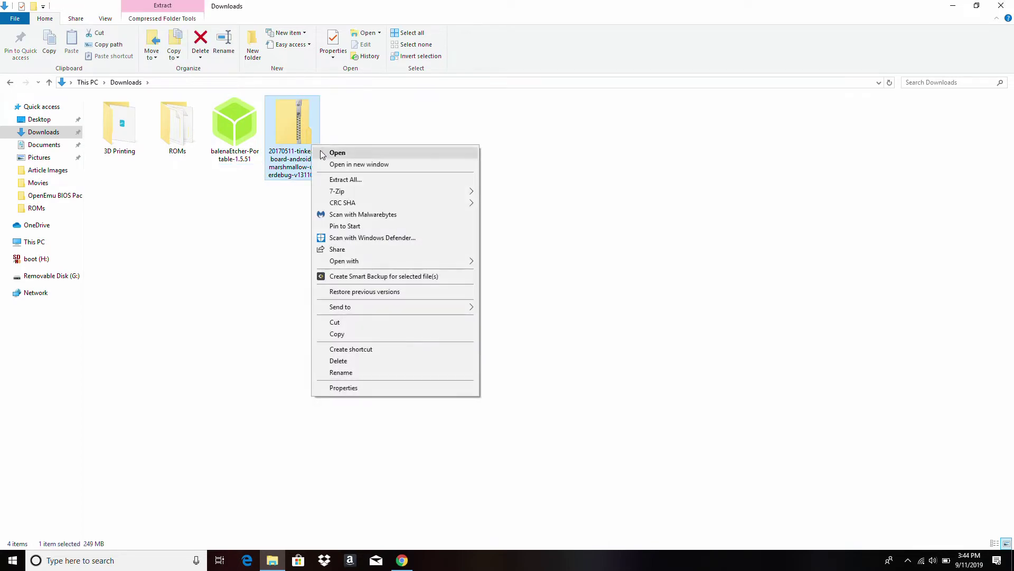
click(339, 180)
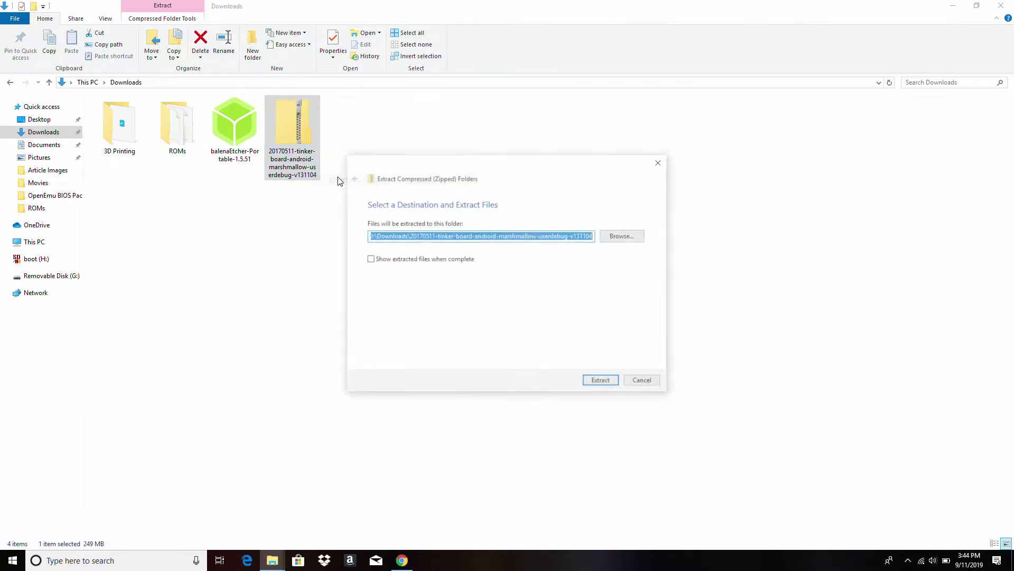
click(606, 381)
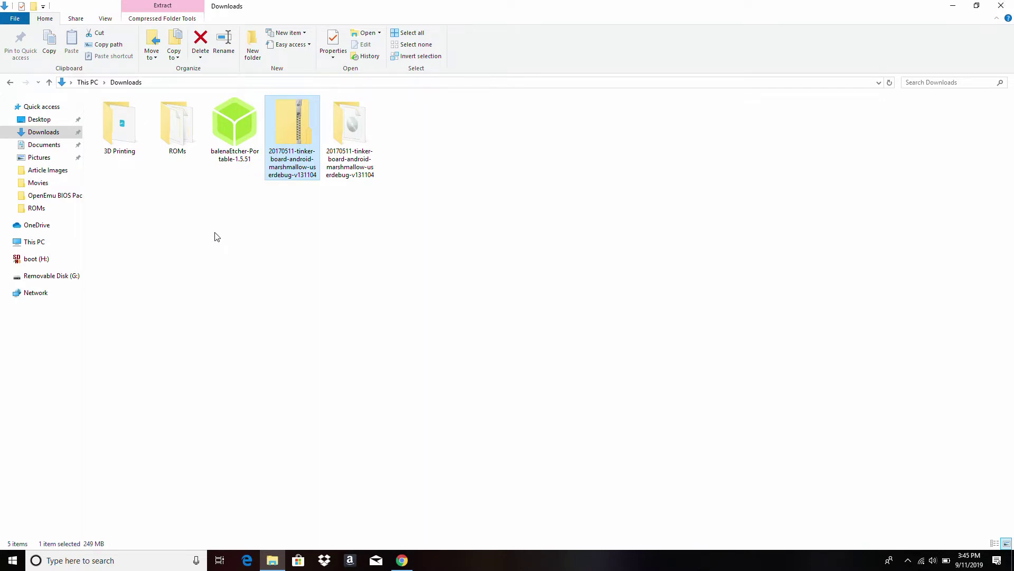
double_click(221, 154)
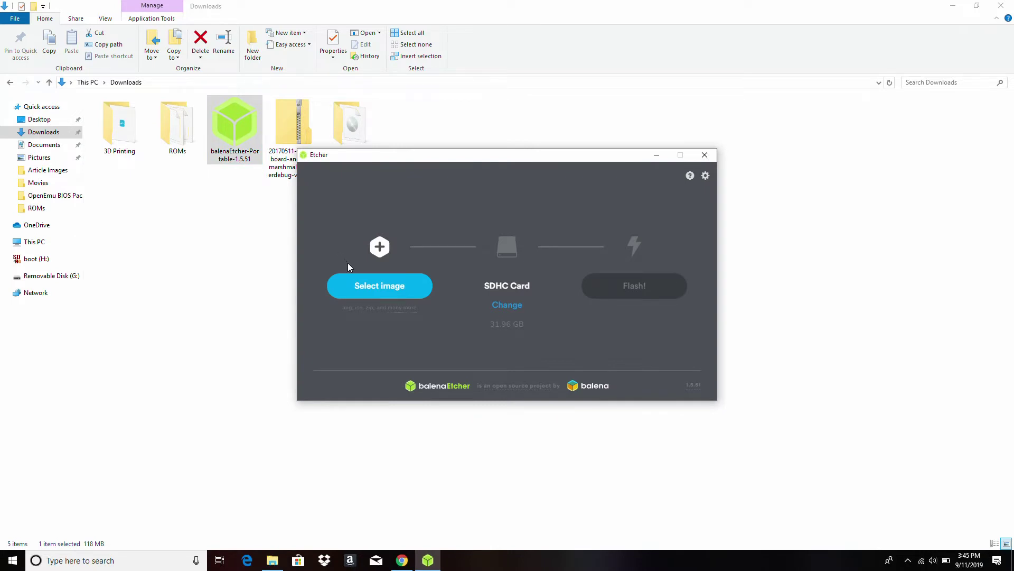
Step: Load the extracted tinker-board .img, accept the not-bootable warning, and start flashing the SD card
click(357, 286)
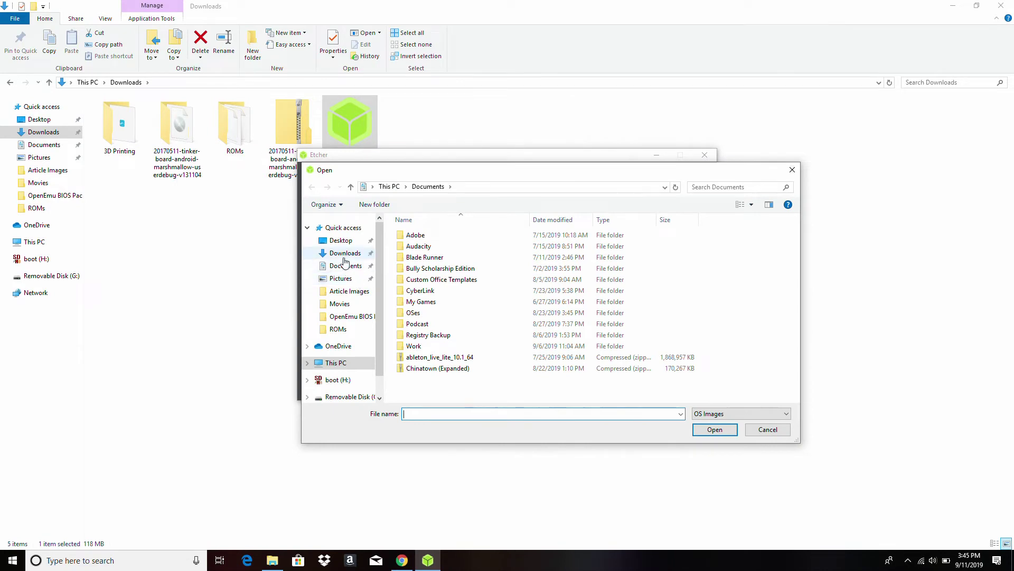
click(345, 253)
click(487, 262)
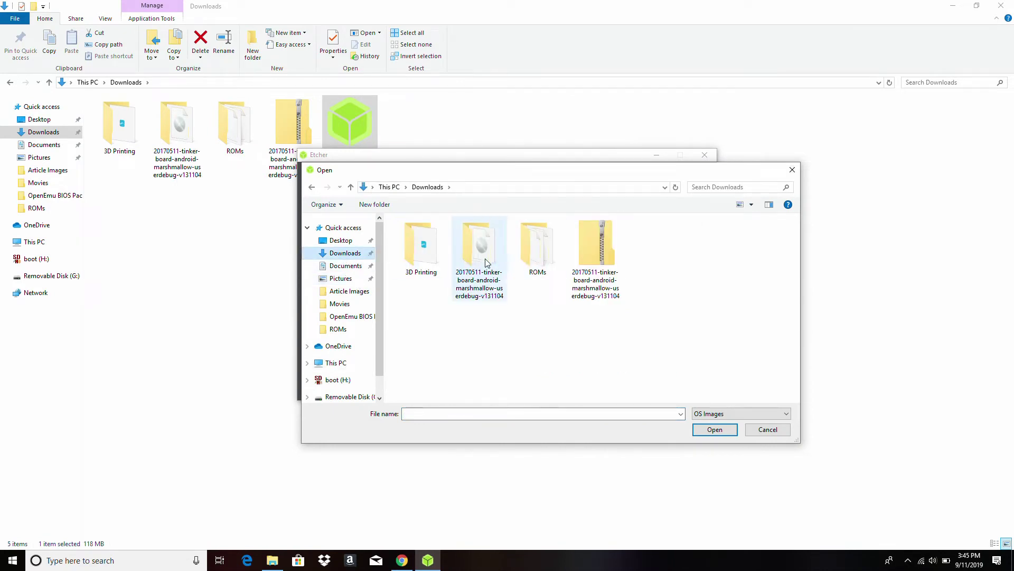
double_click(487, 262)
double_click(467, 237)
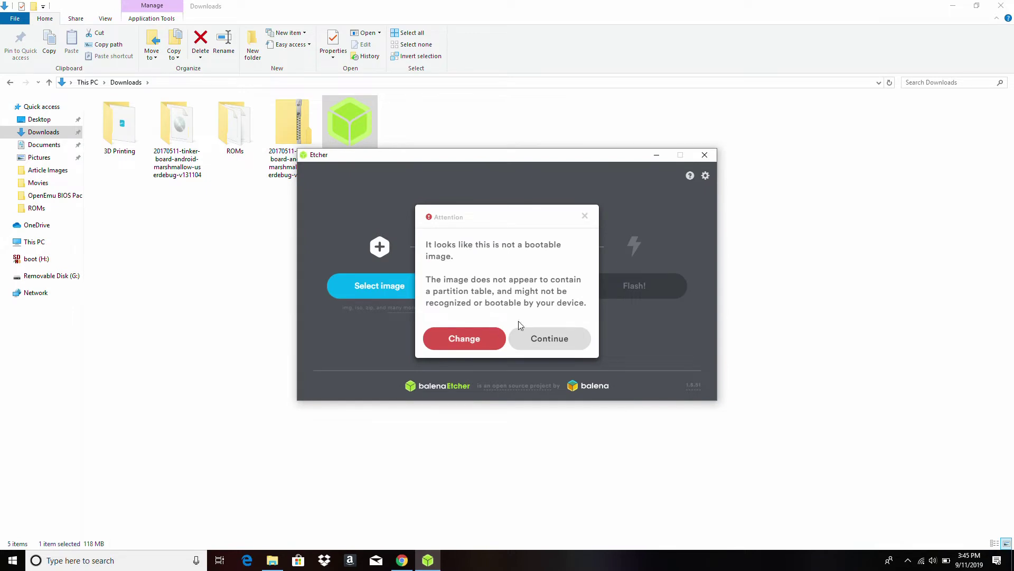
click(547, 341)
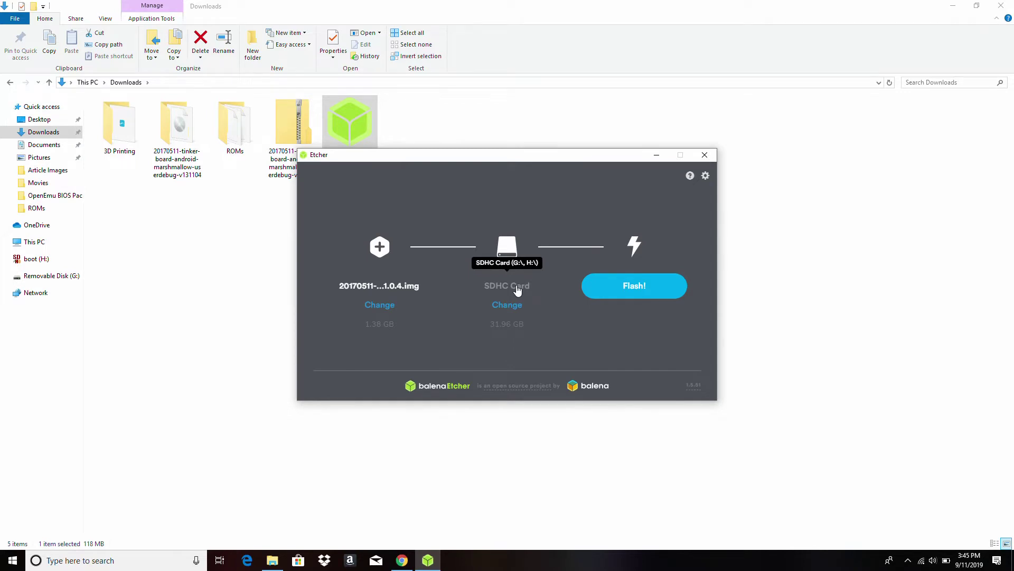
click(660, 288)
Step: Approve the administrator prompt with Alt+Y so Etcher writes the image to the SD card
key(alt+y)
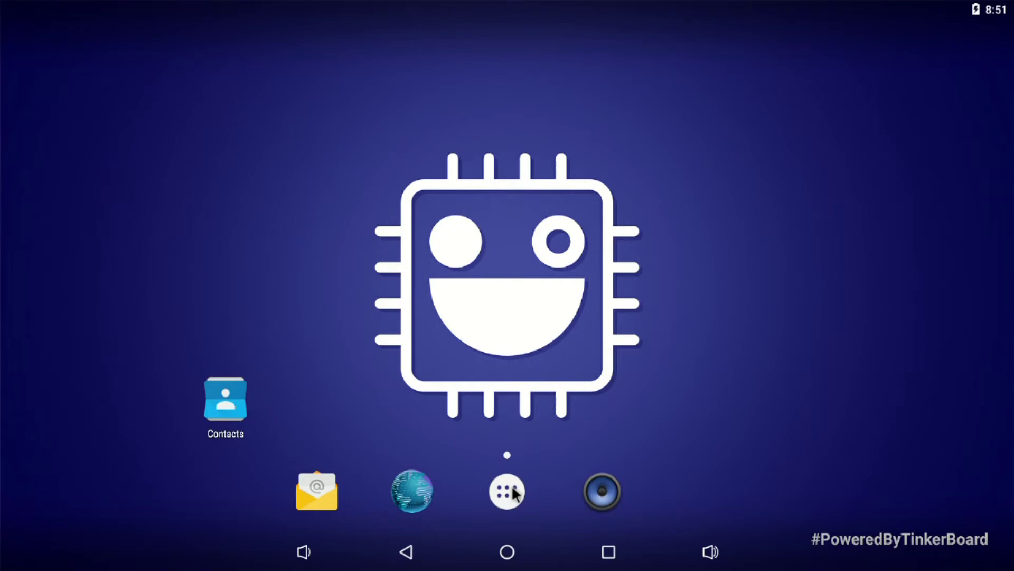
Step: Open the app drawer on the home screen and launch ApkInstaller
click(512, 492)
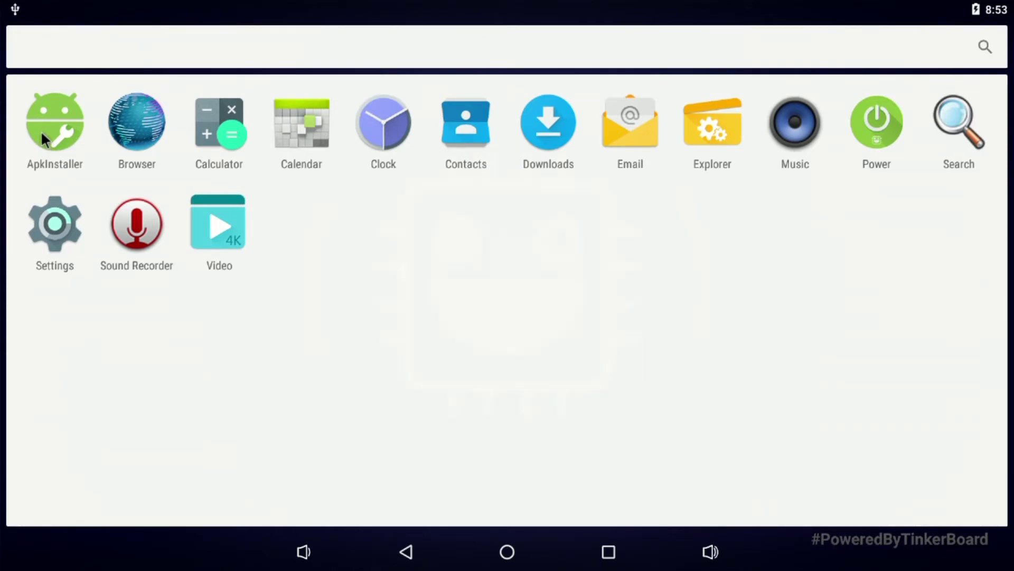
click(41, 133)
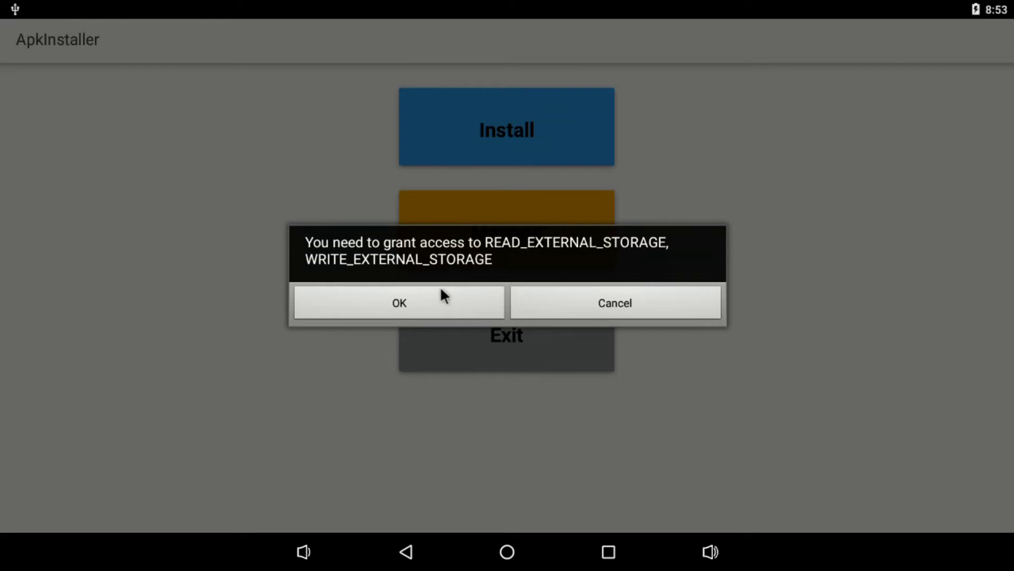
Step: Confirm OK and ALLOW to grant ApkInstaller access to the device's storage
click(364, 298)
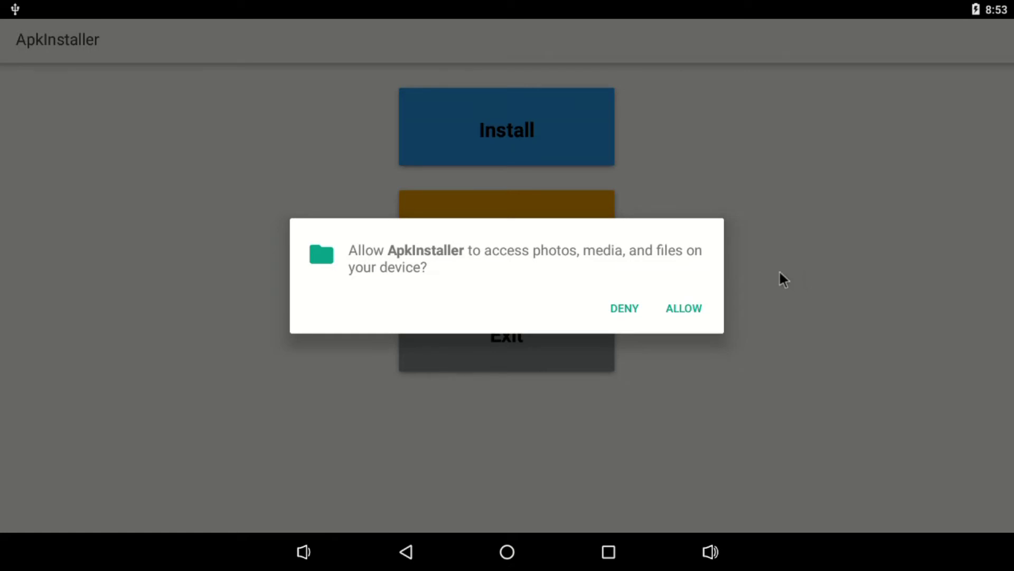
click(694, 305)
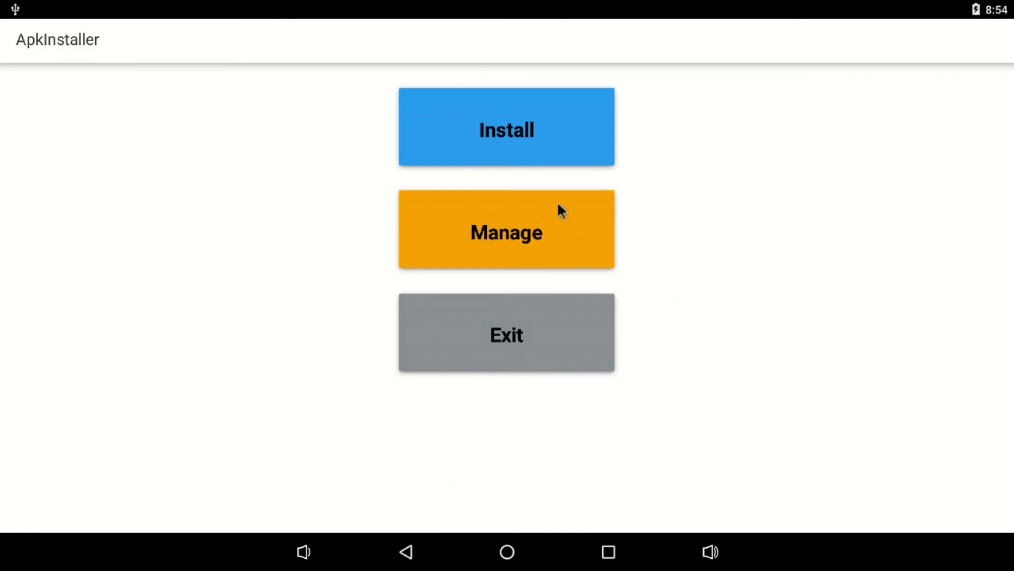
Step: Attempt to install the Google Play Store apk from USB Memory, then open Settings when blocked
click(581, 145)
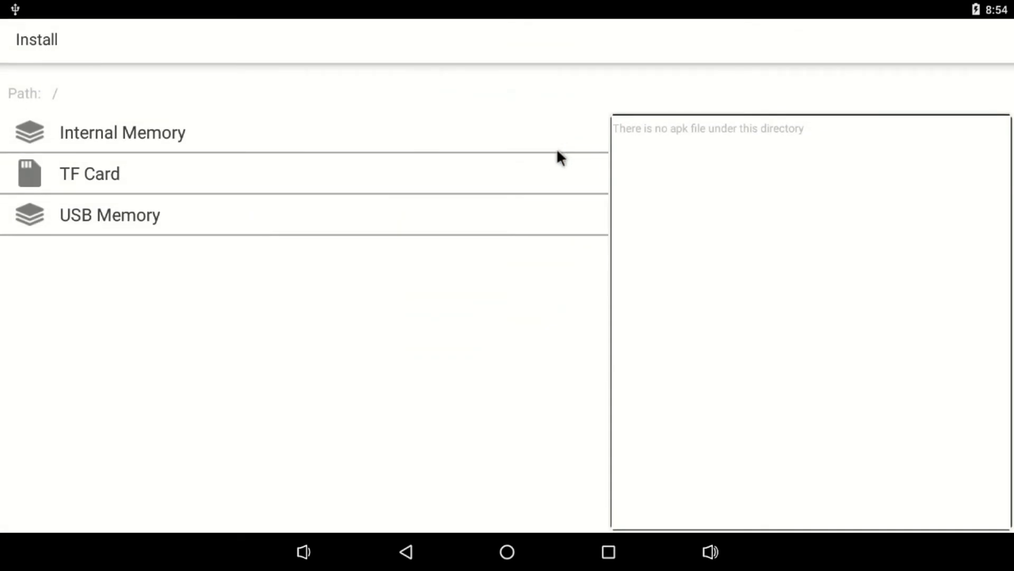
click(530, 216)
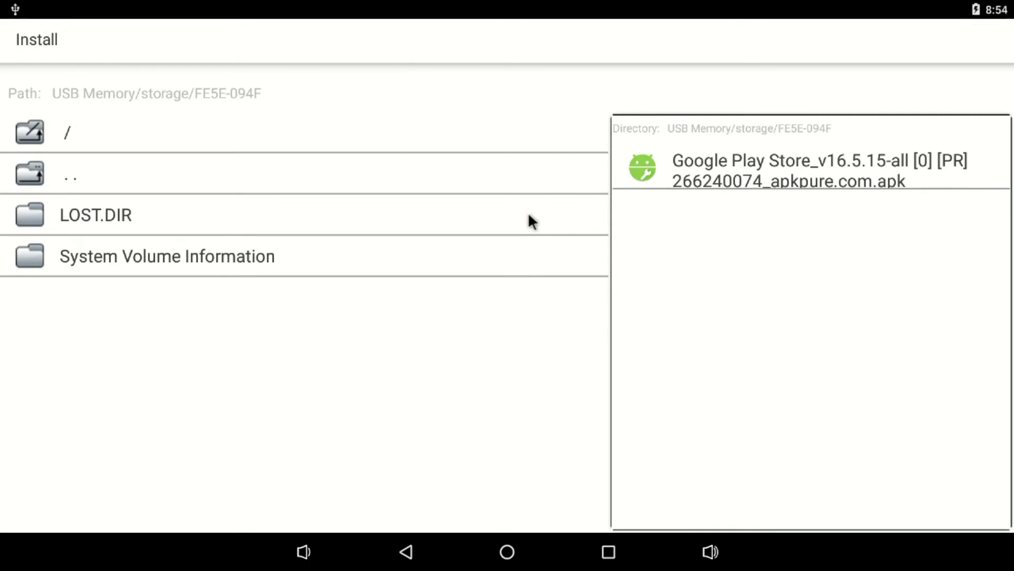
click(641, 175)
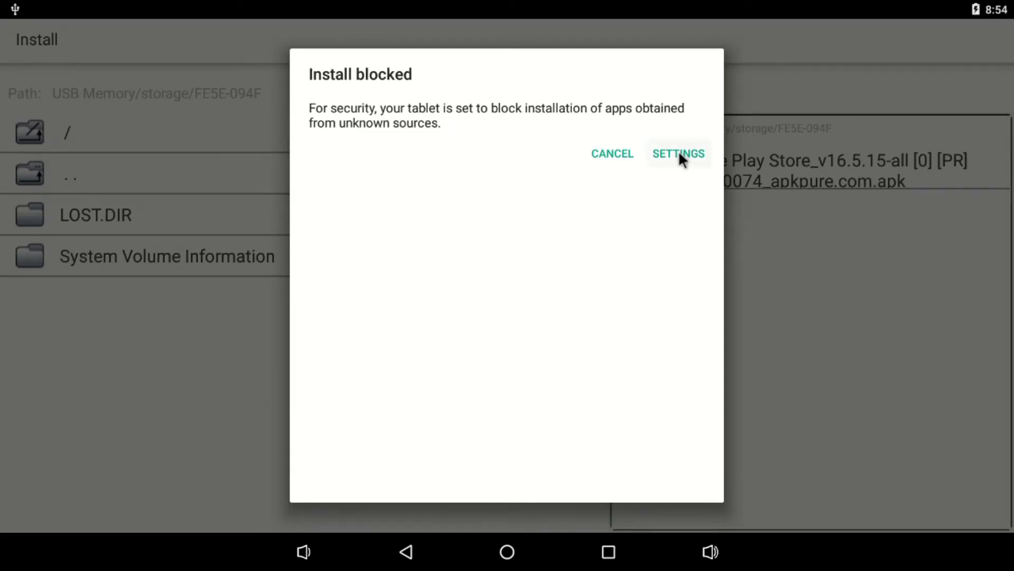
click(679, 153)
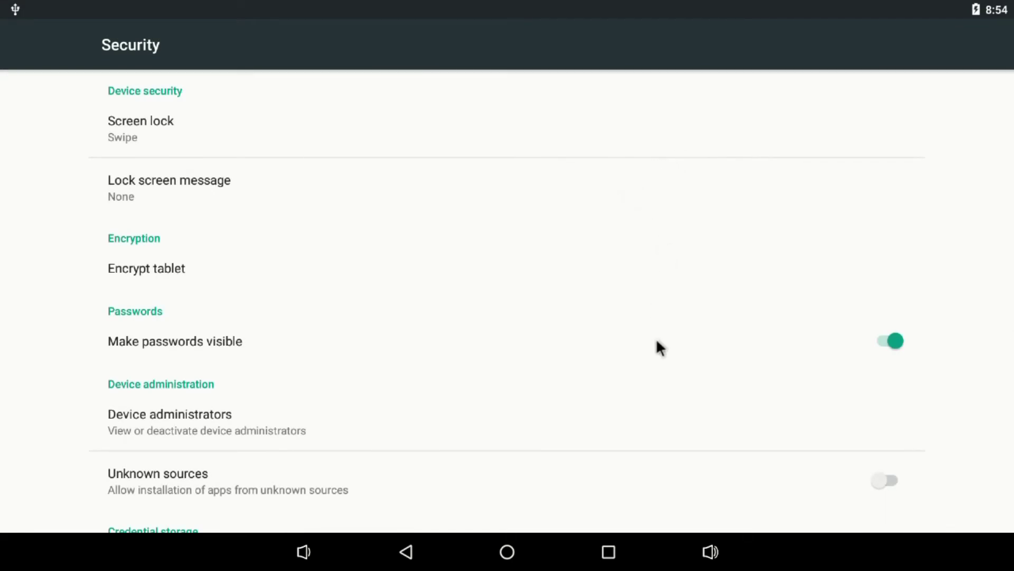
Step: Turn on Unknown sources, accept the warning, and return to the USB apk listing
click(877, 477)
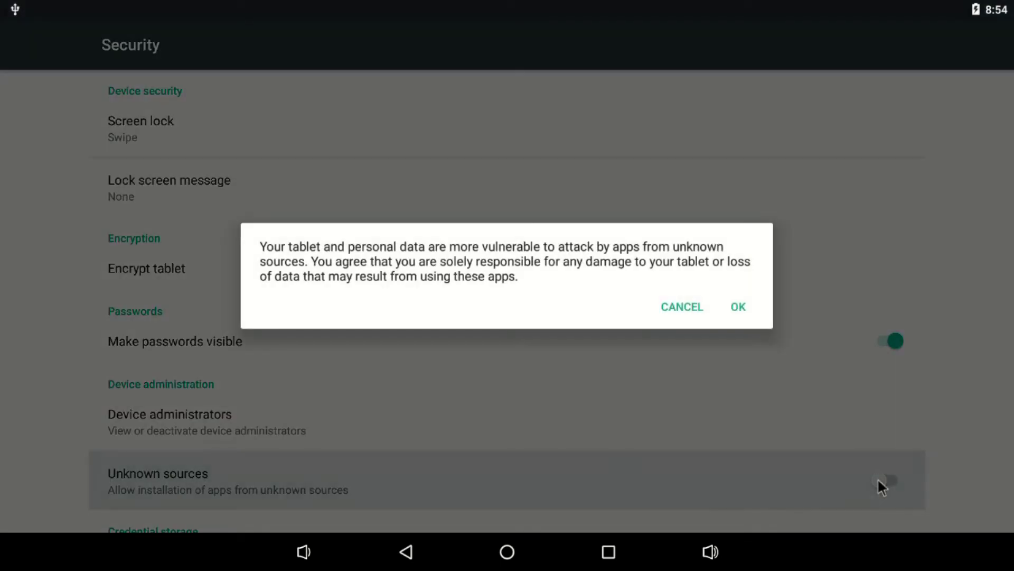
click(738, 309)
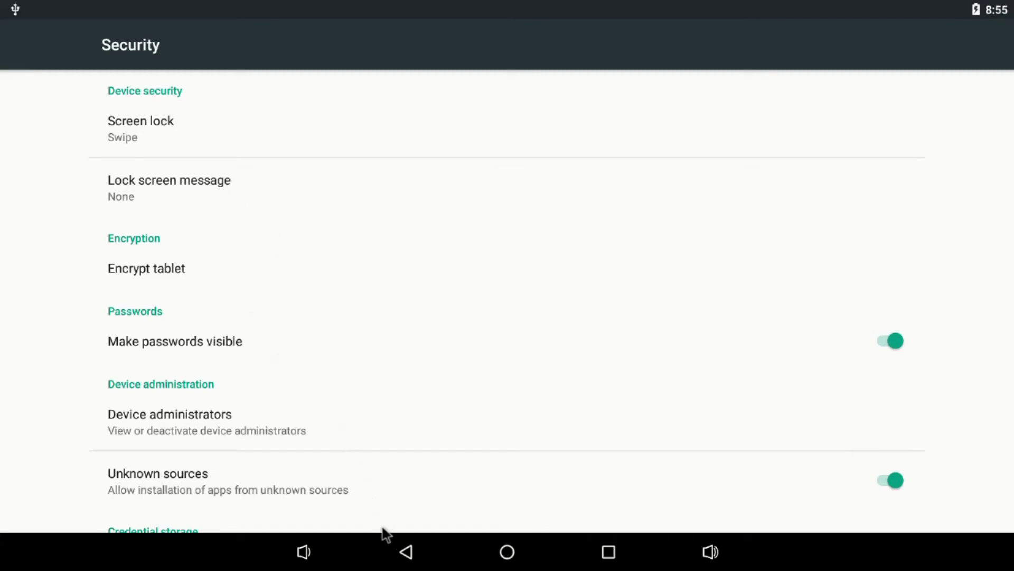
click(408, 553)
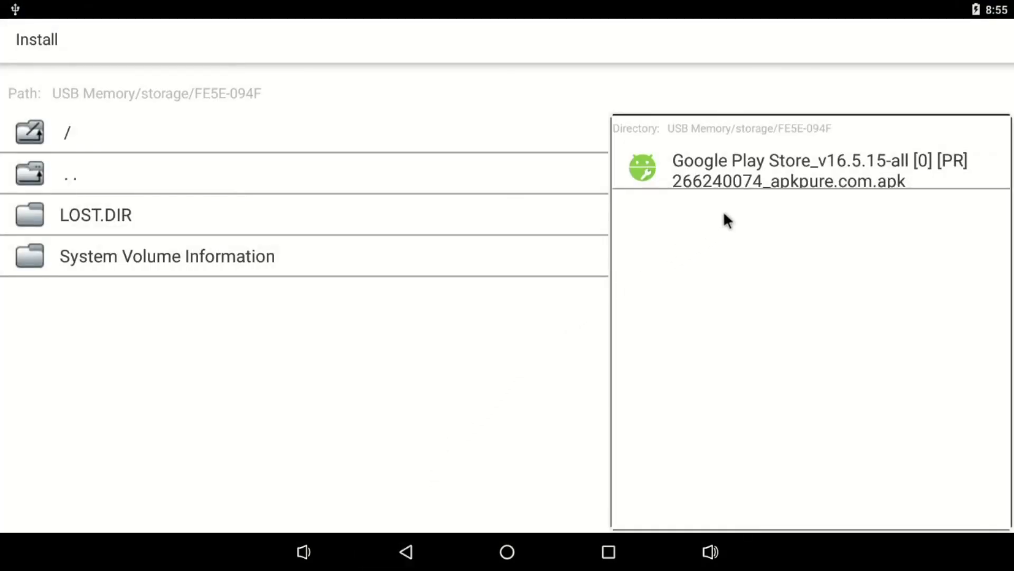
Step: Open the Google Play Store .apk on the USB memory and confirm INSTALL
click(762, 167)
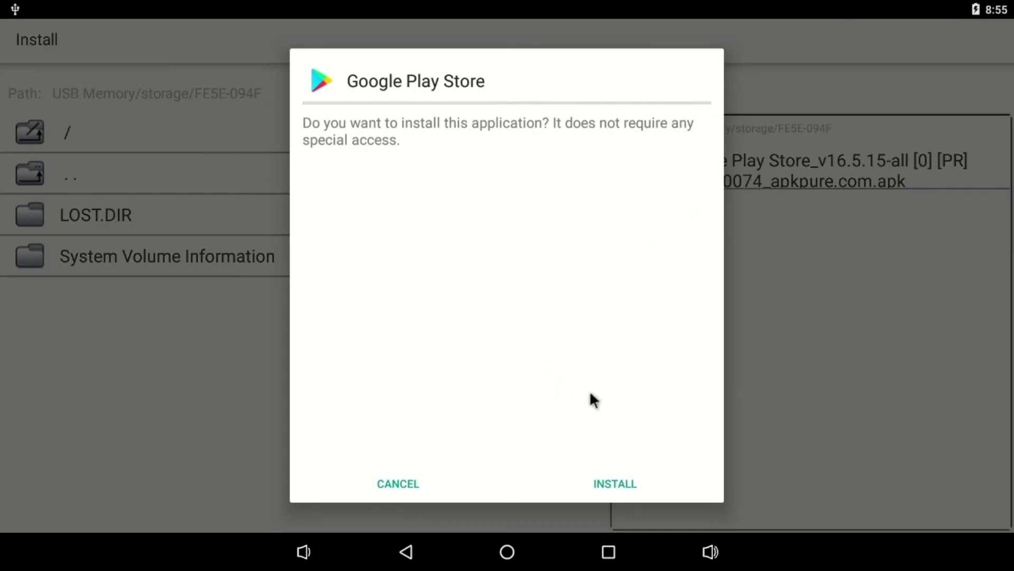
click(610, 478)
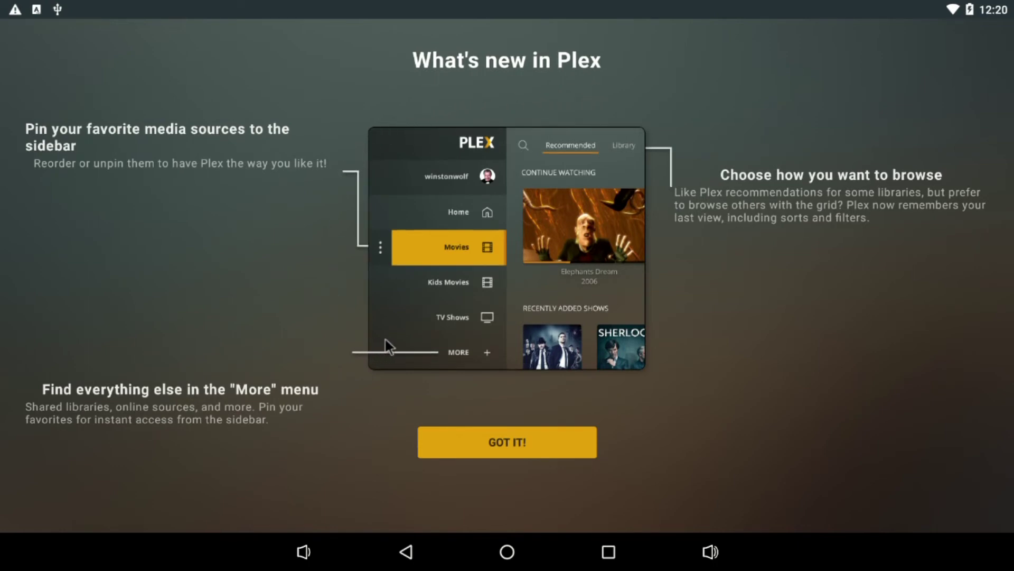
Step: Dismiss the What's new screen, pick MoeFlix as the preferred server, and continue
click(444, 450)
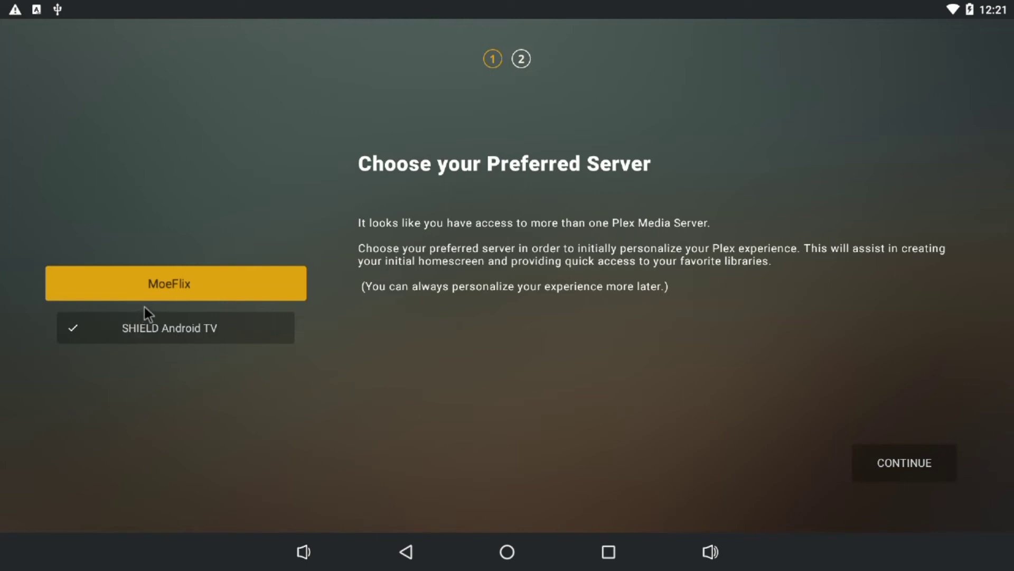
click(153, 280)
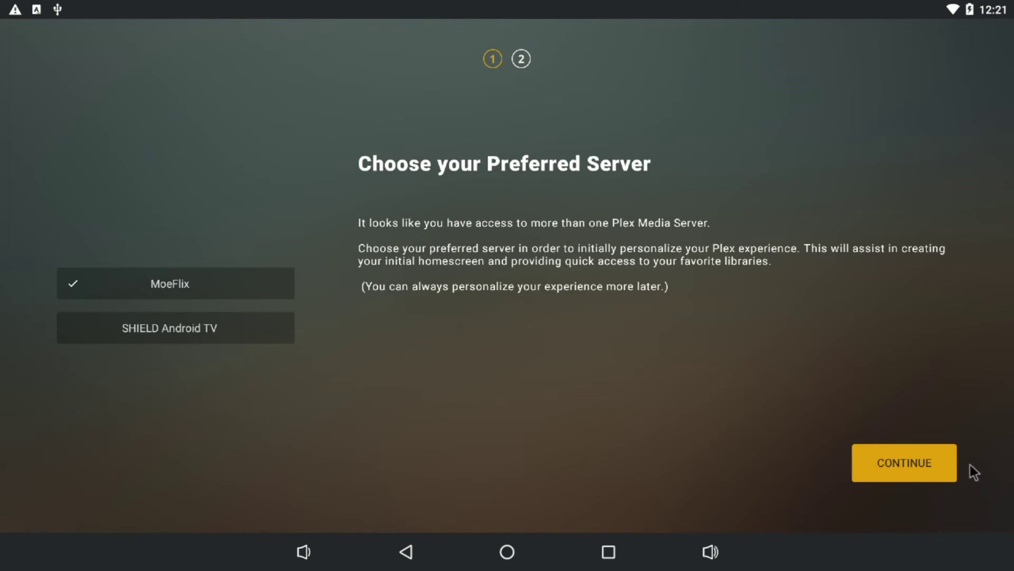
click(941, 468)
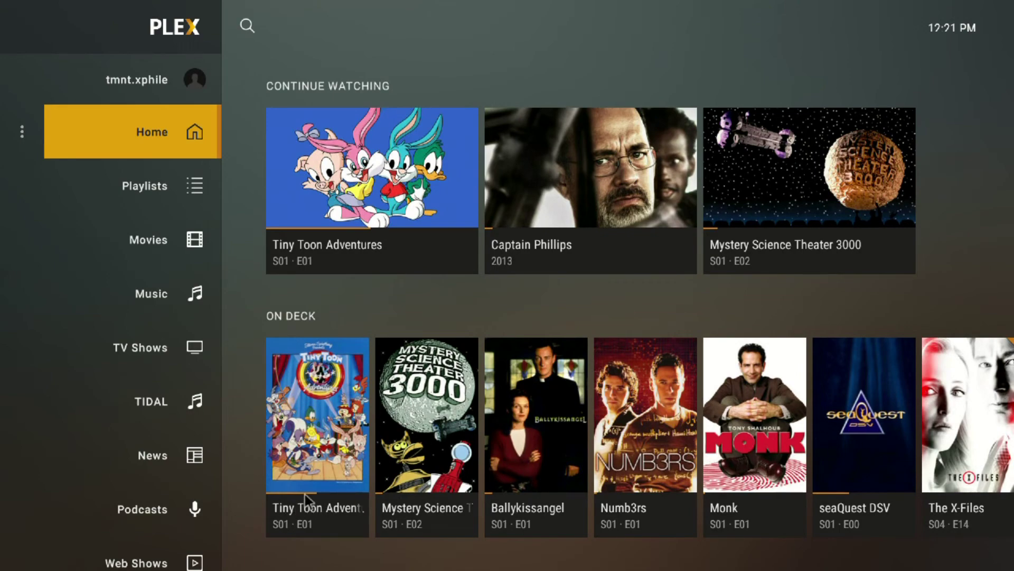
Step: Scroll the Plex home screen to the Recently Added Movies row and select the Looker poster
scroll(305, 494, down, 5)
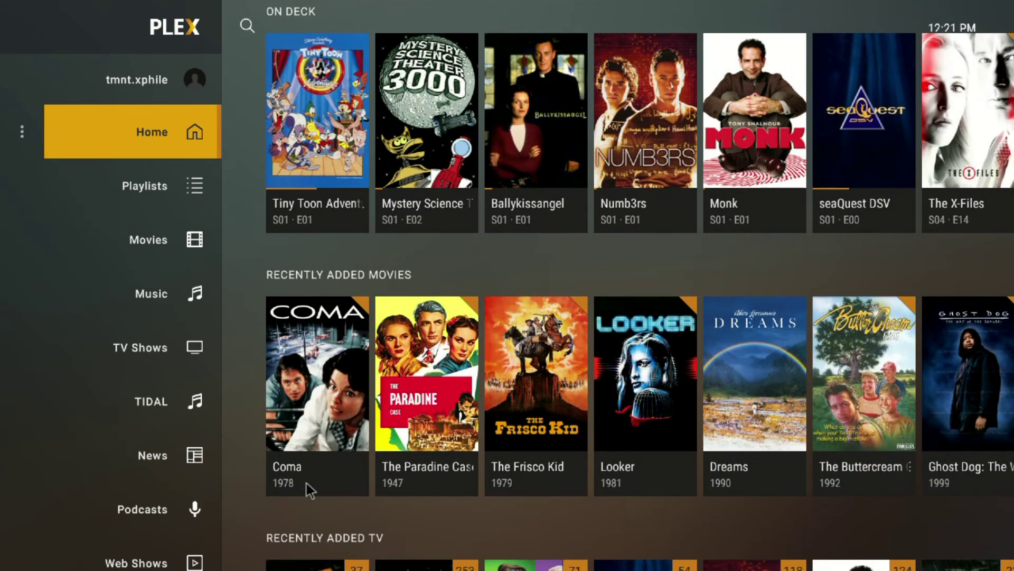
scroll(306, 482, down, 2)
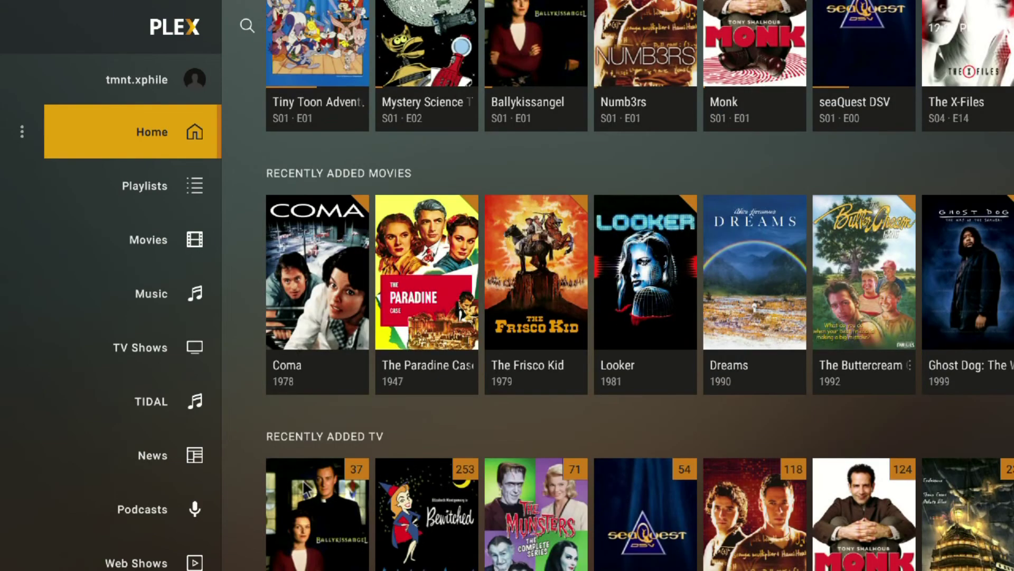
scroll(306, 488, down, 1)
scroll(304, 494, down, 1)
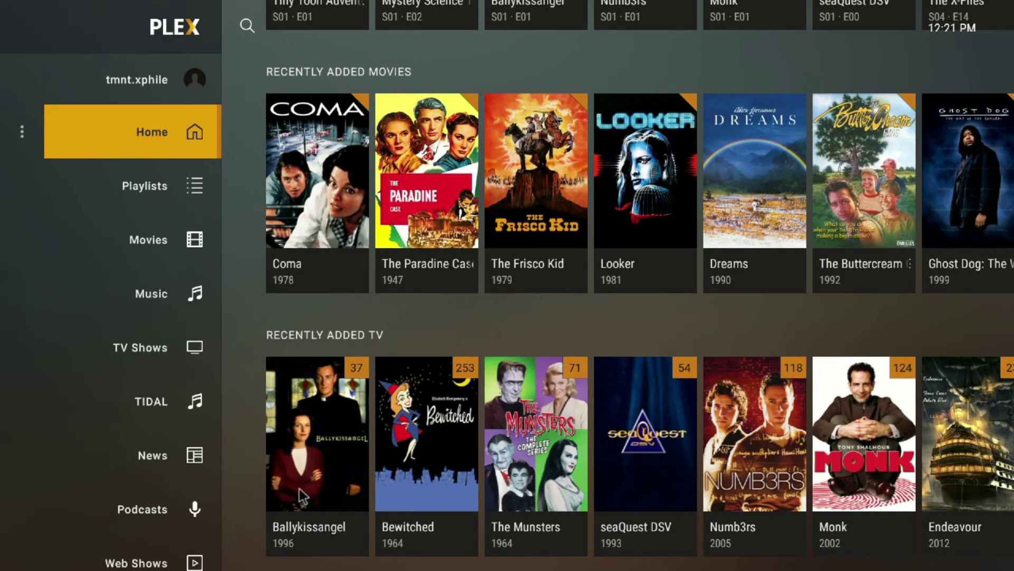
scroll(299, 488, down, 1)
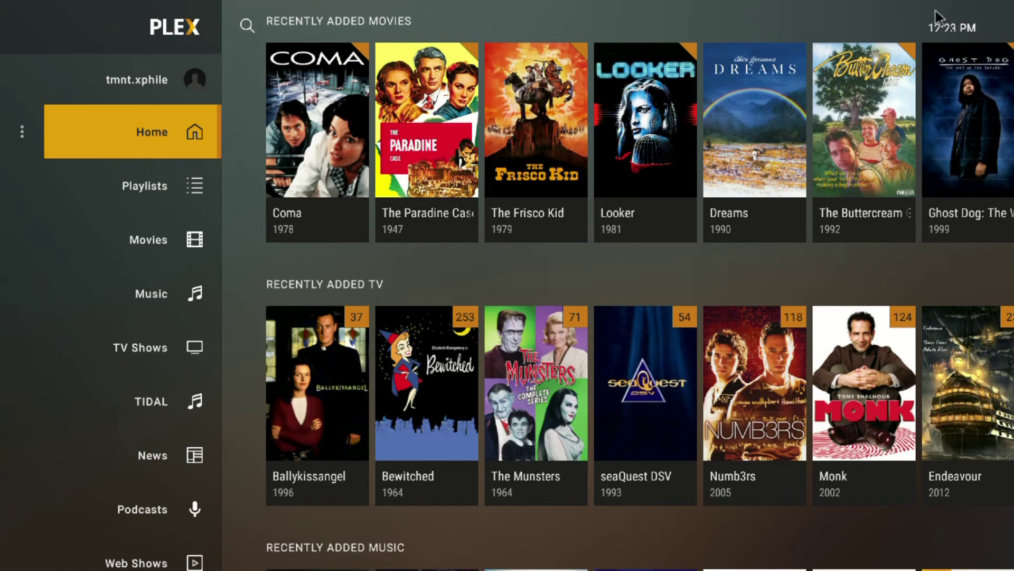
scroll(935, 14, down, 1)
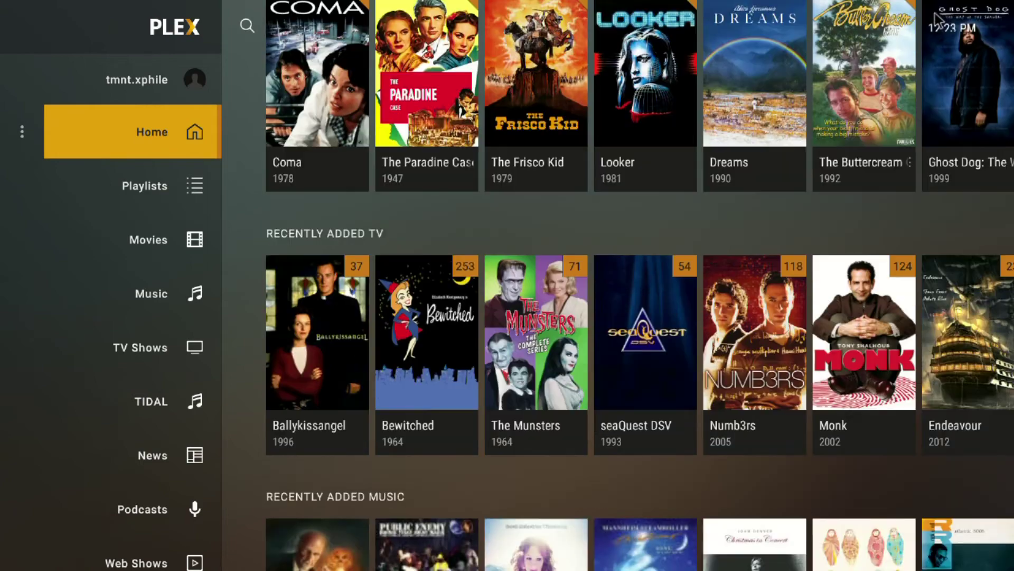
scroll(697, 148, down, 1)
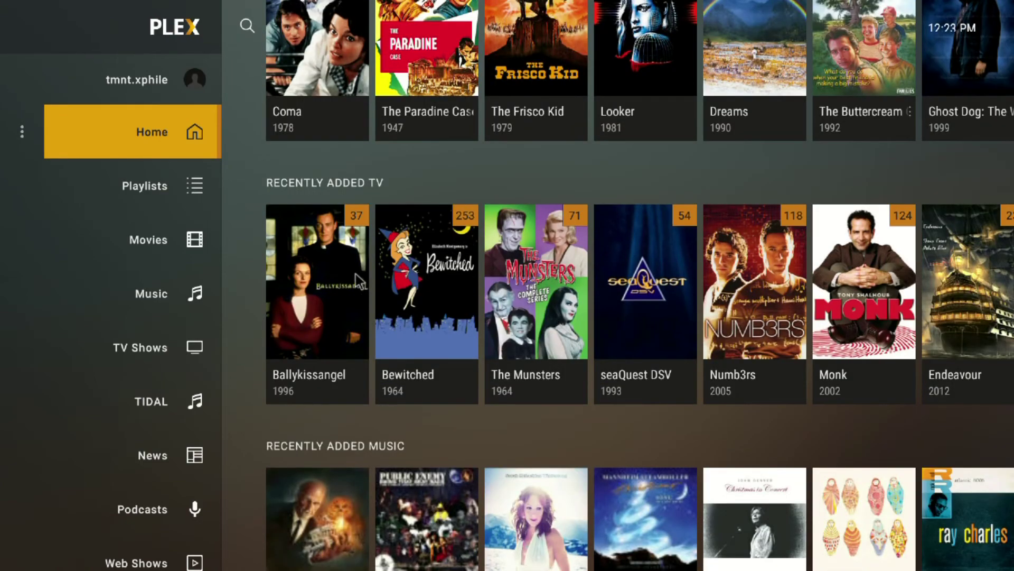
scroll(356, 273, up, 1)
scroll(354, 271, up, 1)
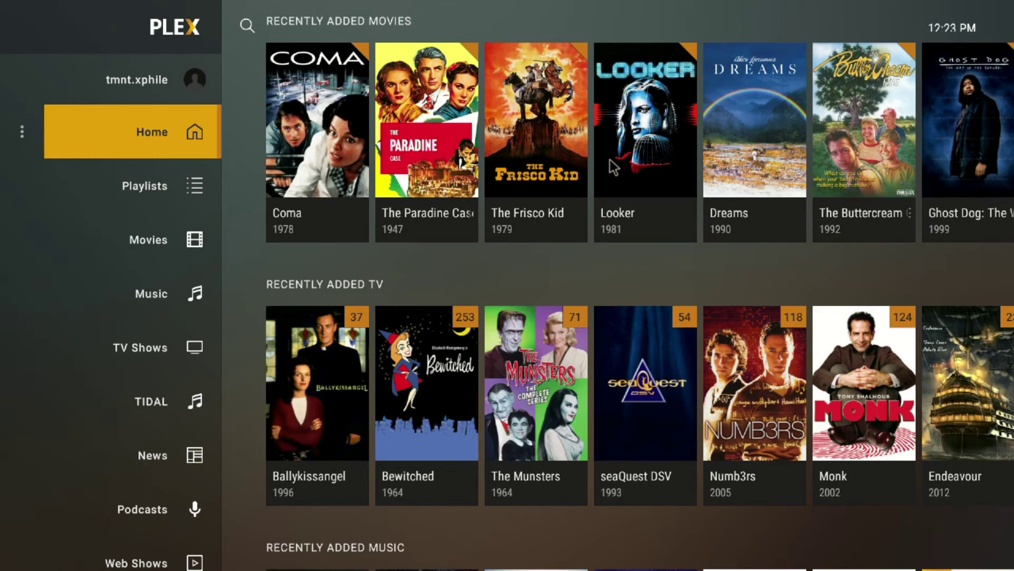
click(635, 154)
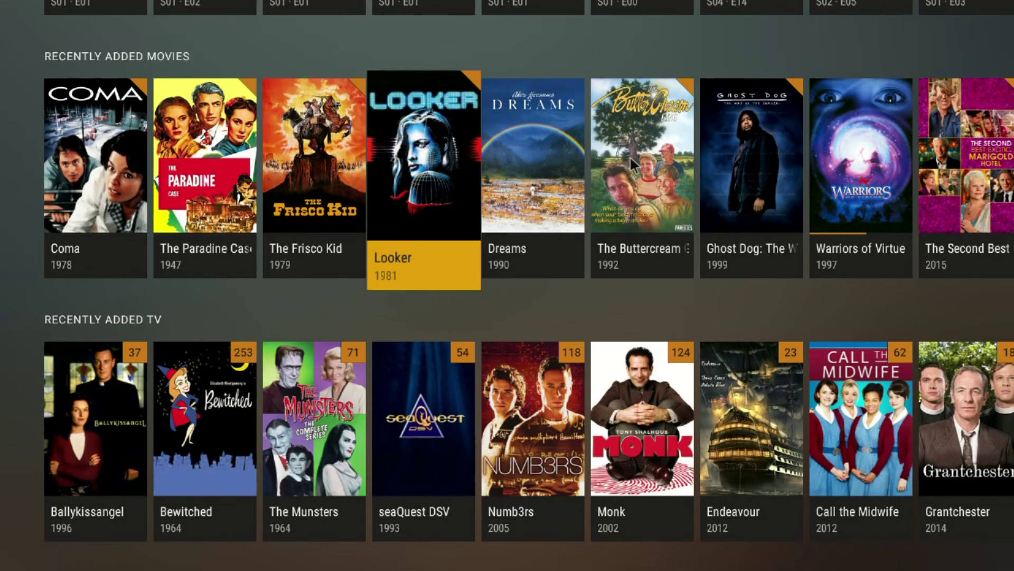
Step: Open Looker (1981), start playback, and bring up the player's controls overlay
click(450, 191)
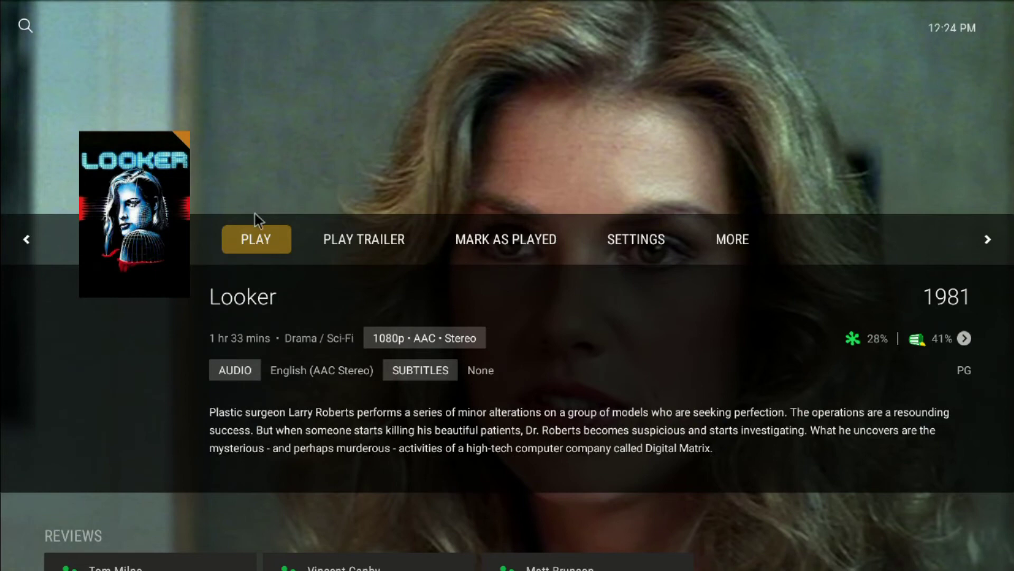
click(252, 231)
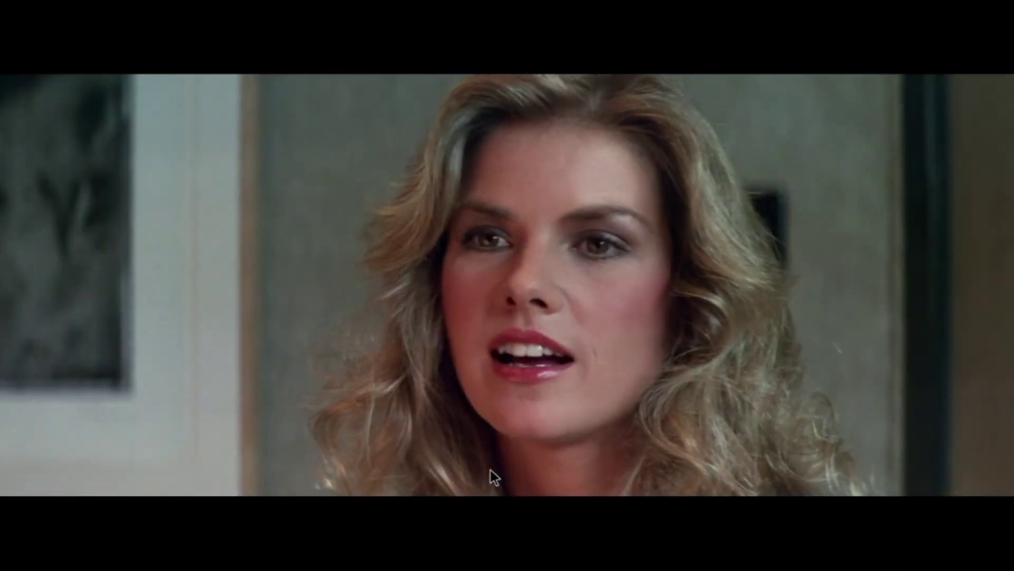
click(491, 470)
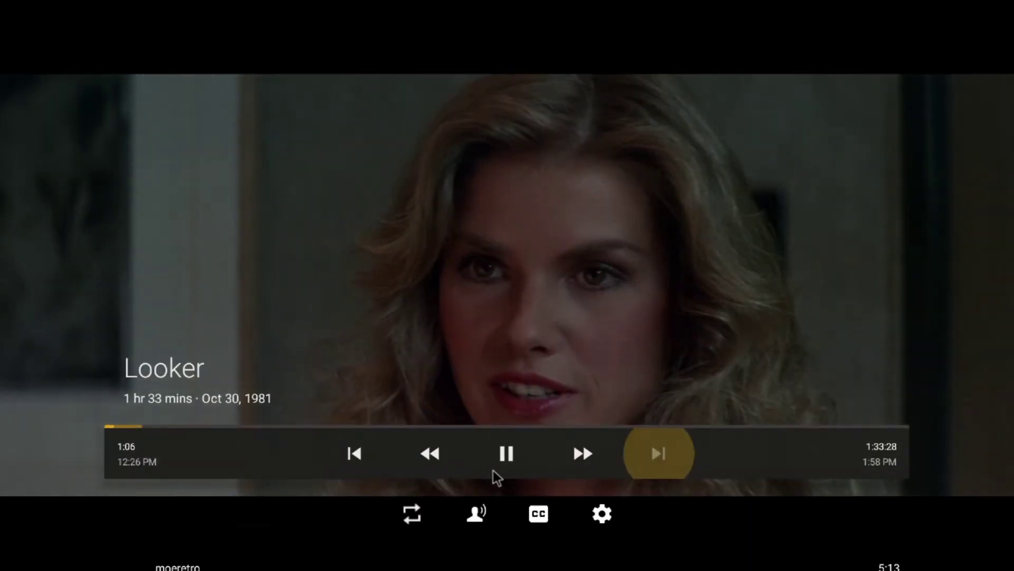